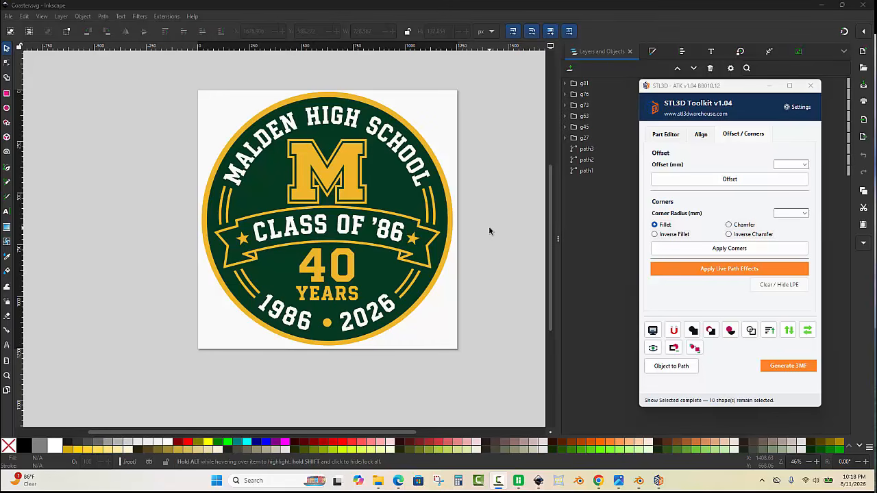
Move the entire coaster artwork off the page to its right, at about X 1494, Y -26 px
{"action": "scroll", "coordinate": [479, 228], "scroll_direction": "down", "scroll_amount": 2}
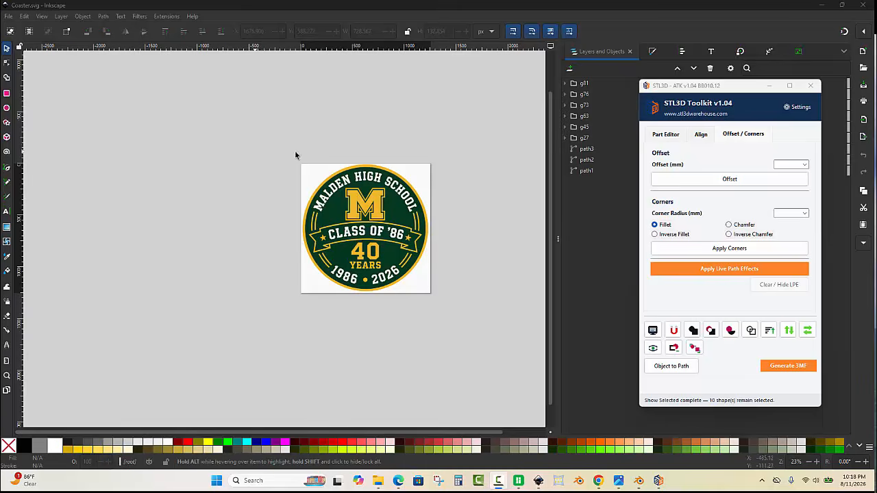
{"action": "scroll", "coordinate": [389, 170], "scroll_direction": "right", "scroll_amount": 3}
{"action": "left_click_drag", "start_coordinate": [392, 123], "coordinate": [177, 324]}
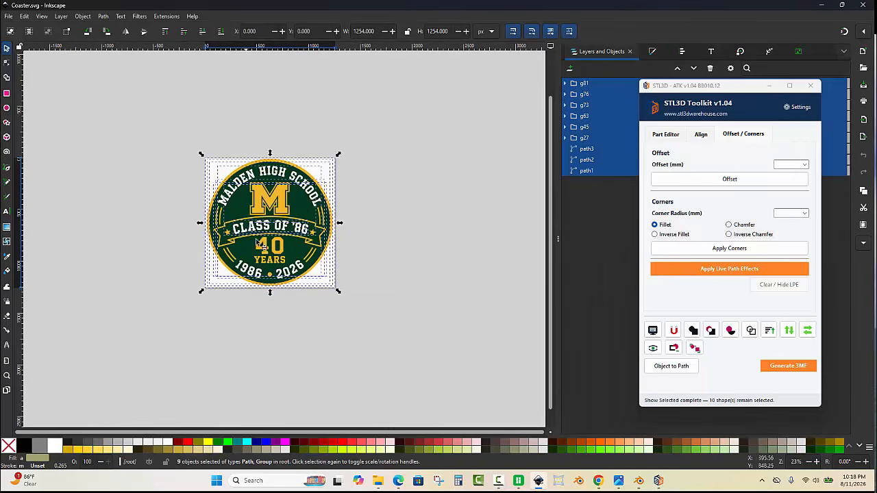
{"action": "left_click_drag", "start_coordinate": [281, 234], "coordinate": [436, 232]}
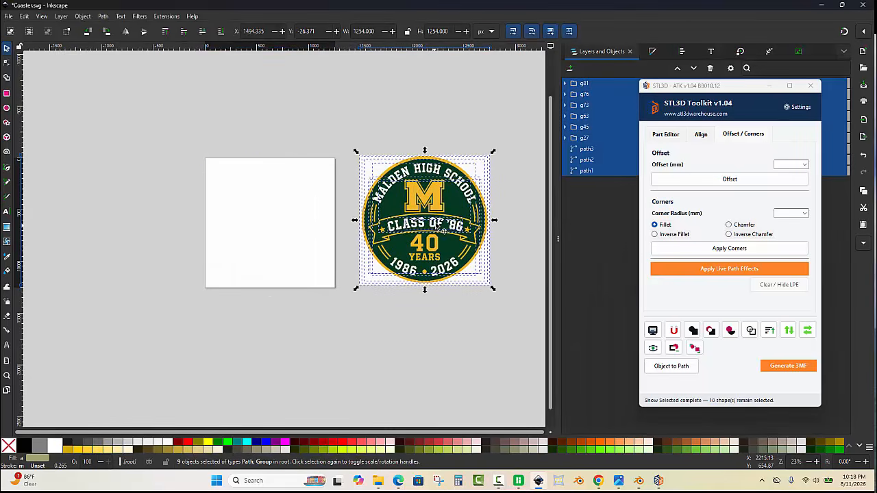
Ungroup all the coaster artwork and delete the white background square behind the badge
{"action": "scroll", "coordinate": [466, 192], "scroll_direction": "up", "scroll_amount": 1}
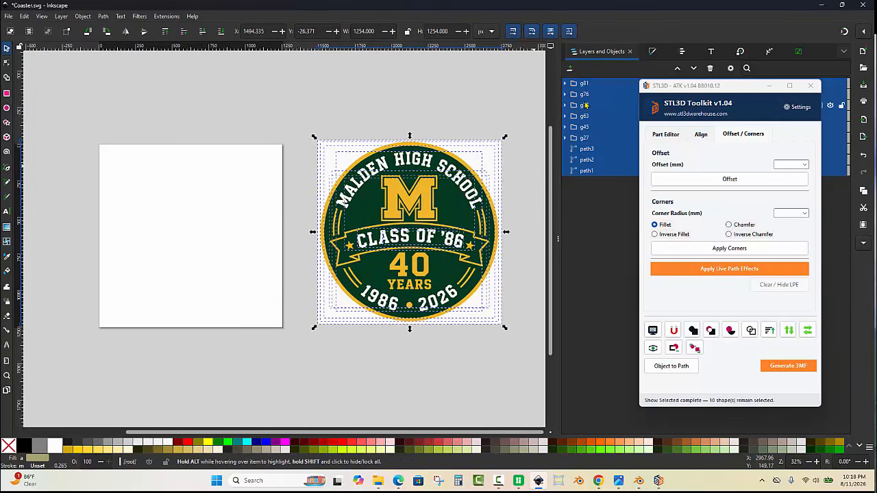
{"action": "right_click", "coordinate": [576, 105]}
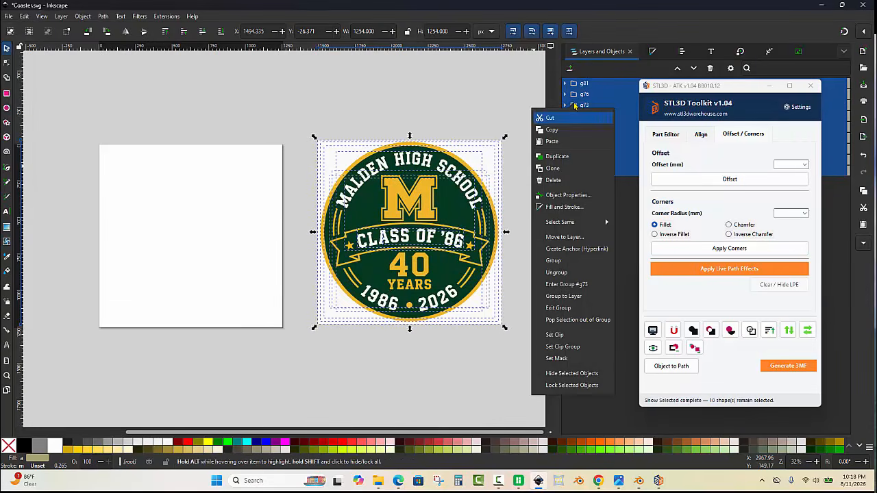
{"action": "left_click", "coordinate": [556, 273]}
{"action": "left_click", "coordinate": [511, 155]}
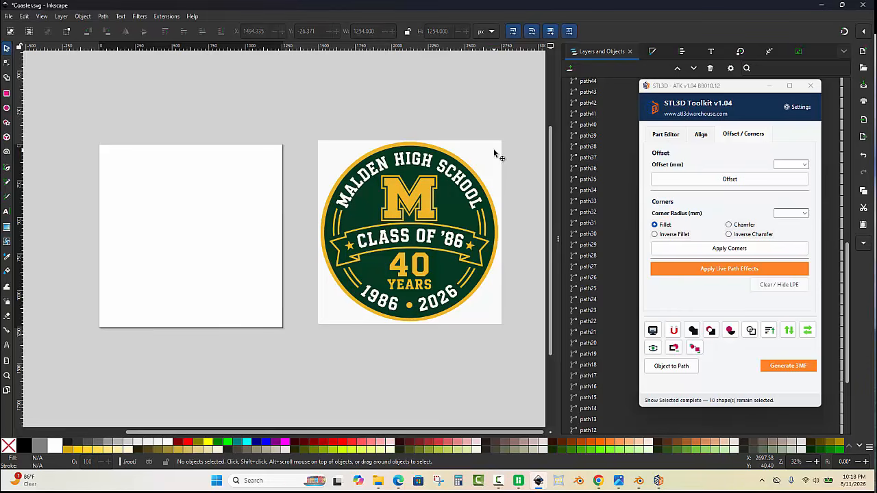
{"action": "left_click", "coordinate": [494, 152]}
{"action": "key", "text": "Delete"}
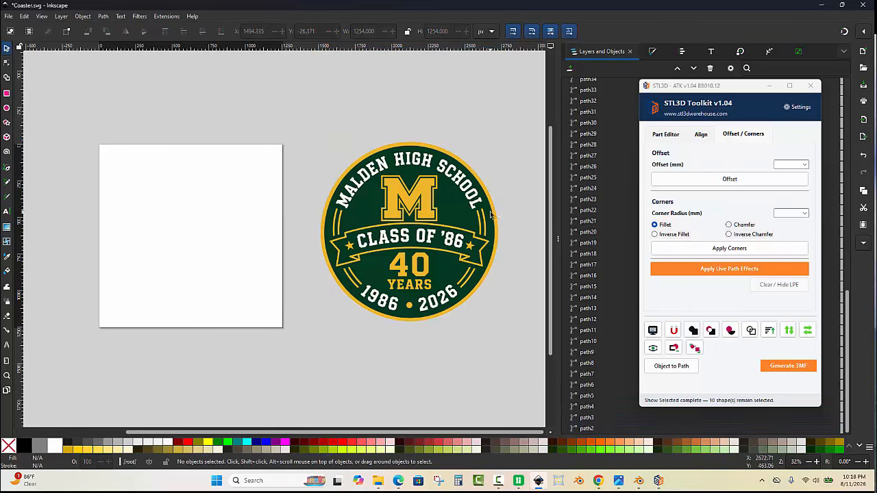
Hide the badge's gold outer ring and the large green disc inside it
{"action": "scroll", "coordinate": [496, 219], "scroll_direction": "up", "scroll_amount": 4}
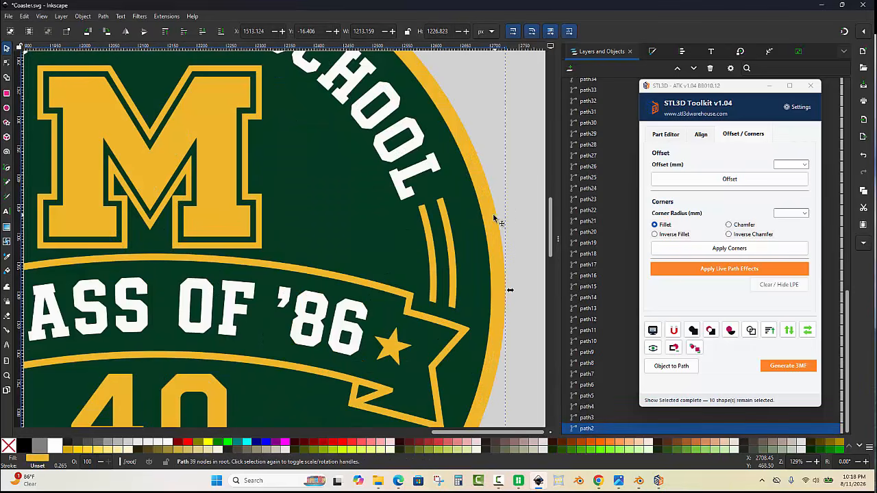
{"action": "left_click", "coordinate": [473, 224], "text": "shift"}
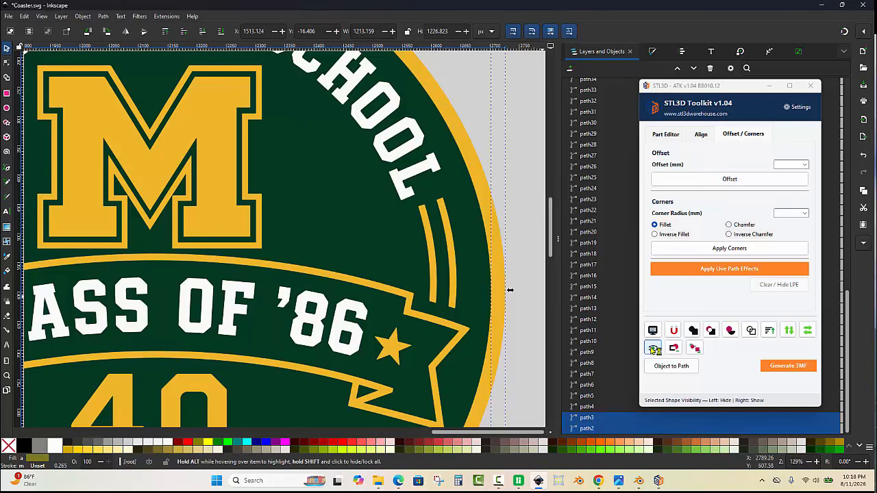
{"action": "left_click", "coordinate": [654, 349]}
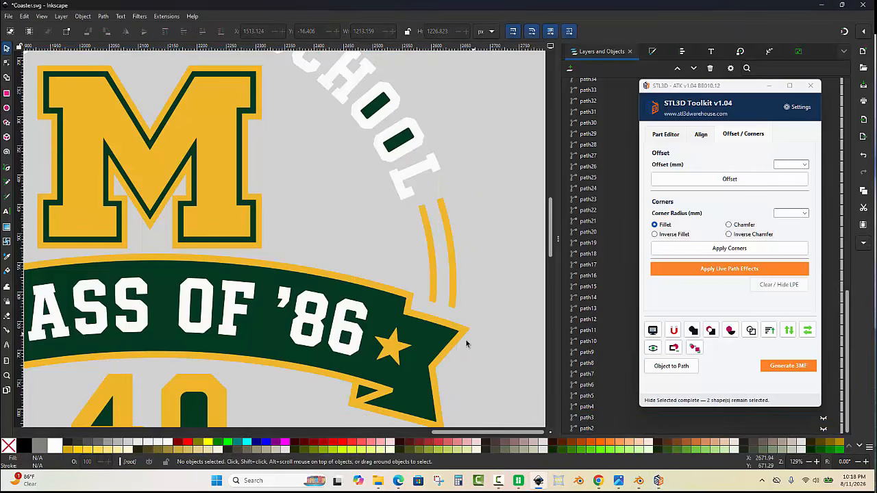
Hide the green ribbon banner behind CLASS OF '86 together with its gold outline
{"action": "scroll", "coordinate": [466, 340], "scroll_direction": "up", "scroll_amount": 2}
{"action": "left_click", "coordinate": [455, 336], "text": "shift"}
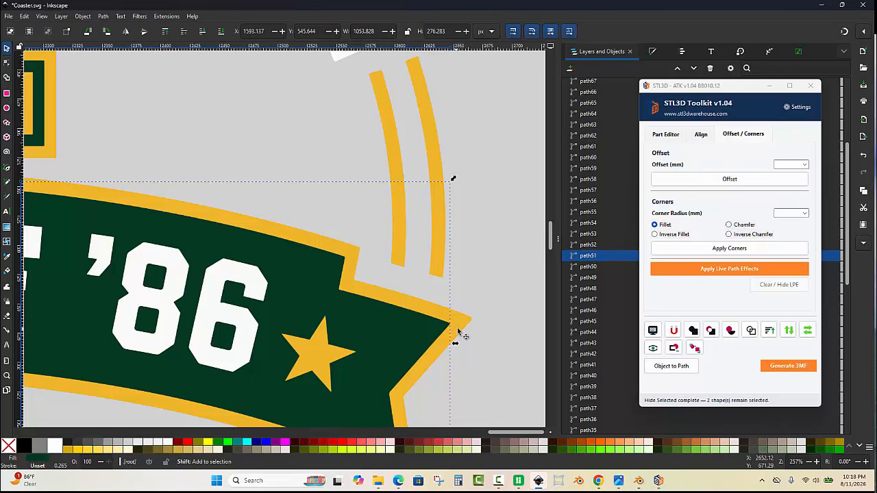
{"action": "left_click", "coordinate": [457, 335], "text": "shift"}
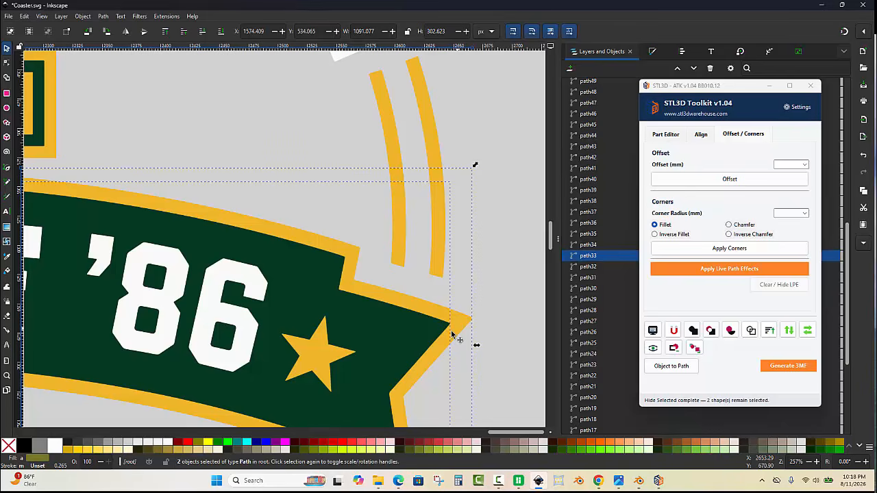
{"action": "left_click", "coordinate": [653, 350]}
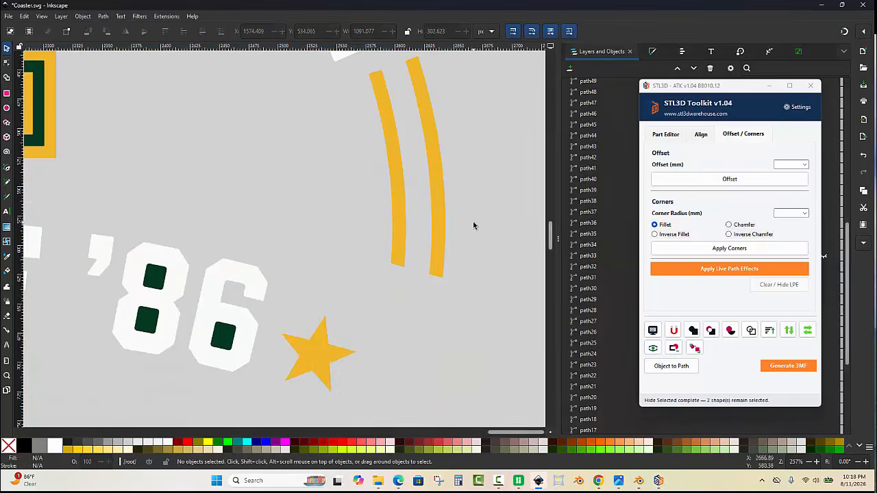
Cut the green counter shape out of the 9 in 1986 with a Difference operation
{"action": "scroll", "coordinate": [472, 232], "scroll_direction": "down", "scroll_amount": 5}
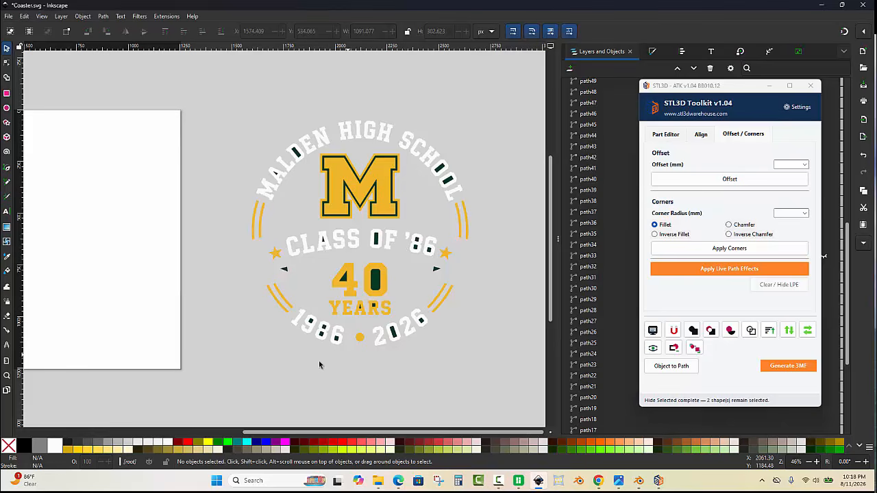
{"action": "scroll", "coordinate": [306, 363], "scroll_direction": "up", "scroll_amount": 6}
{"action": "scroll", "coordinate": [338, 188], "scroll_direction": "up", "scroll_amount": 1}
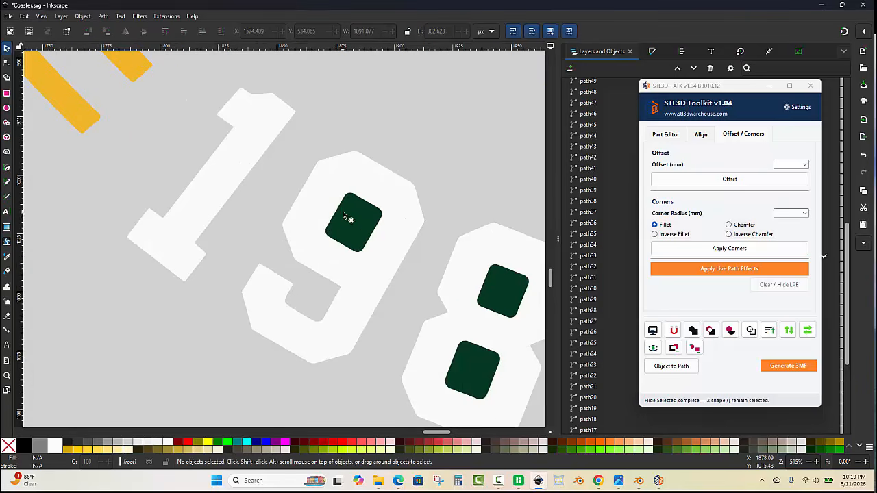
{"action": "left_click_drag", "start_coordinate": [346, 228], "coordinate": [459, 194]}
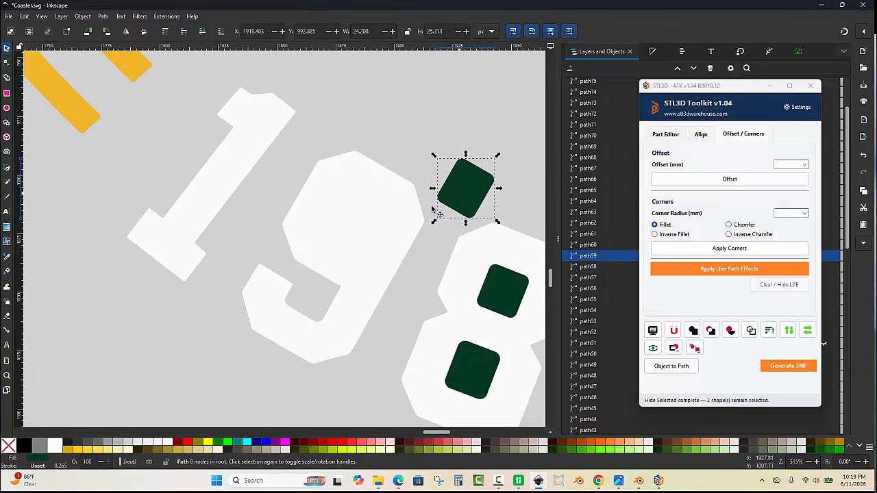
{"action": "key", "text": "ctrl+z"}
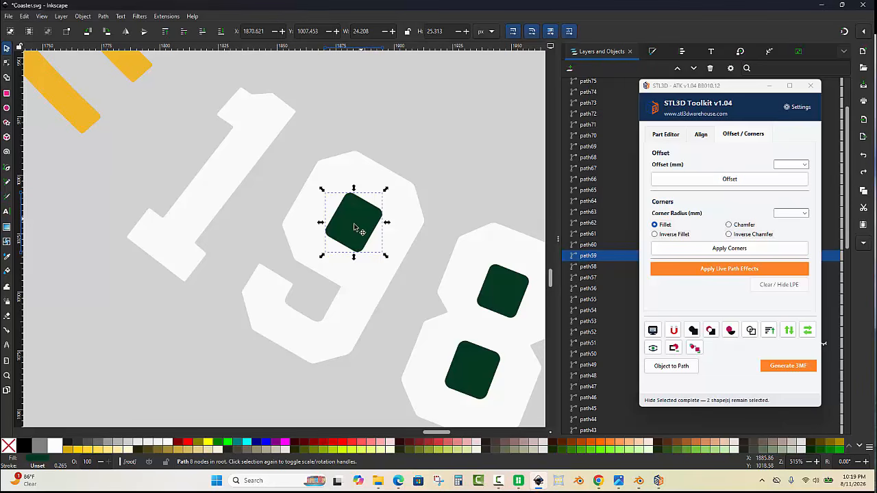
{"action": "left_click", "coordinate": [411, 227], "text": "shift"}
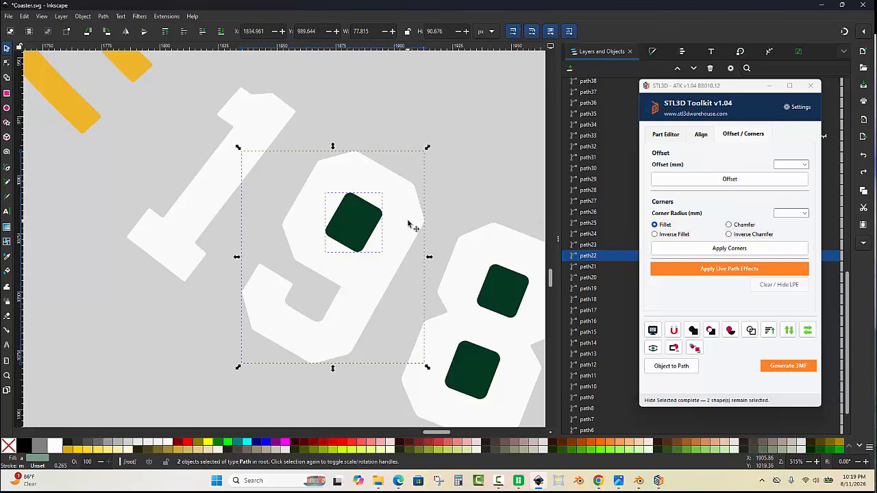
{"action": "left_click", "coordinate": [711, 330]}
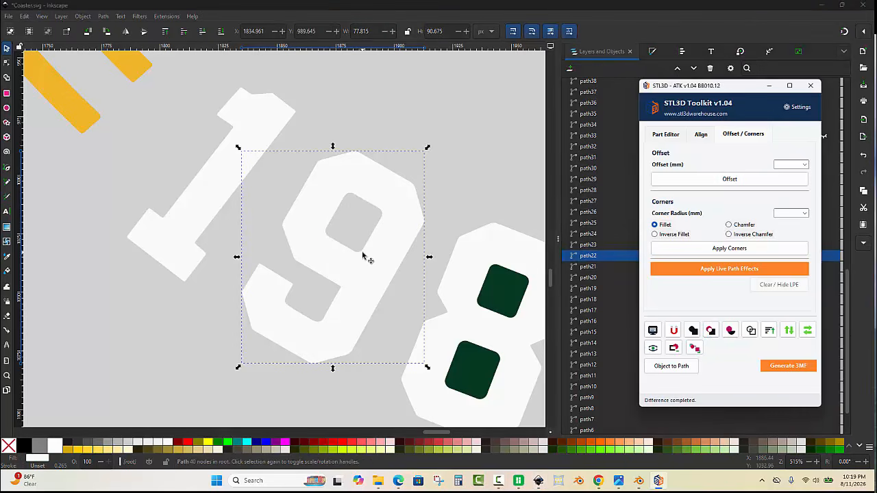
{"action": "scroll", "coordinate": [306, 182], "scroll_direction": "down", "scroll_amount": 2}
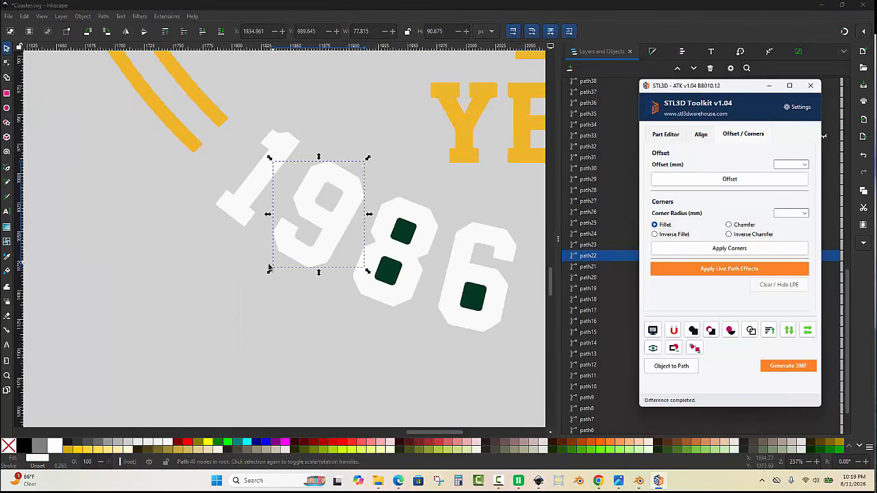
{"action": "left_click", "coordinate": [231, 275]}
Cut the green counters out of the CLASS OF '86, 40 YEARS, 1986 and 2026 characters with Interior Difference
{"action": "scroll", "coordinate": [231, 276], "scroll_direction": "down", "scroll_amount": 5}
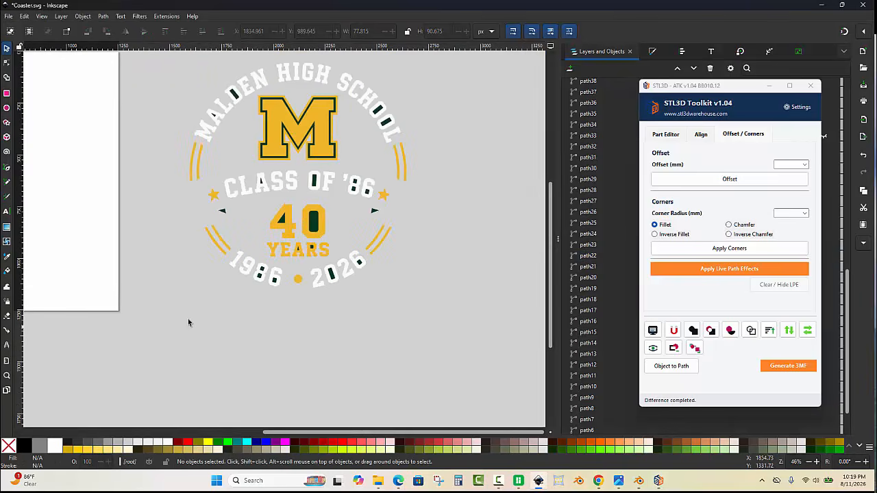
{"action": "left_click_drag", "start_coordinate": [156, 299], "coordinate": [430, 160]}
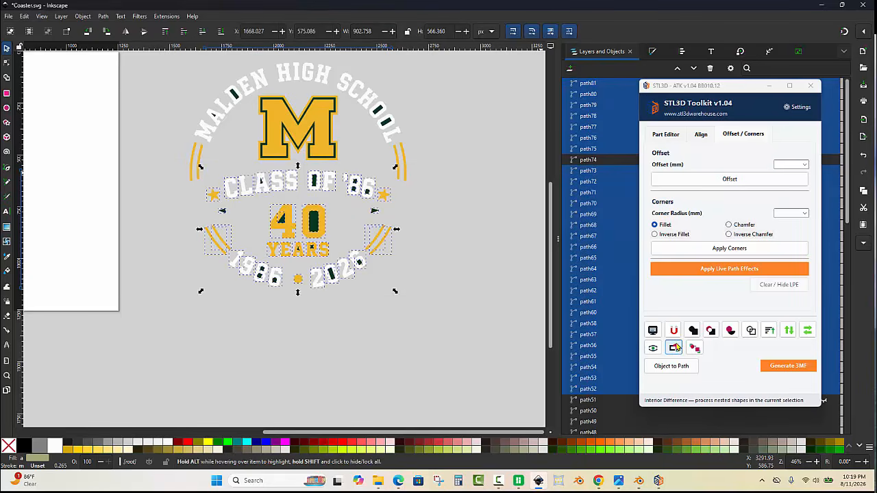
{"action": "left_click", "coordinate": [673, 348]}
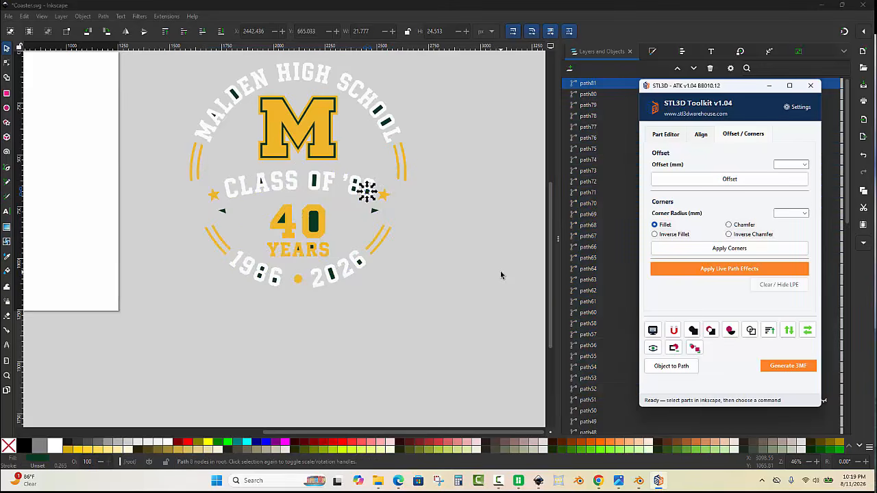
{"action": "left_click", "coordinate": [462, 277]}
{"action": "scroll", "coordinate": [456, 316], "scroll_direction": "down", "scroll_amount": 1}
{"action": "scroll", "coordinate": [356, 143], "scroll_direction": "up", "scroll_amount": 1}
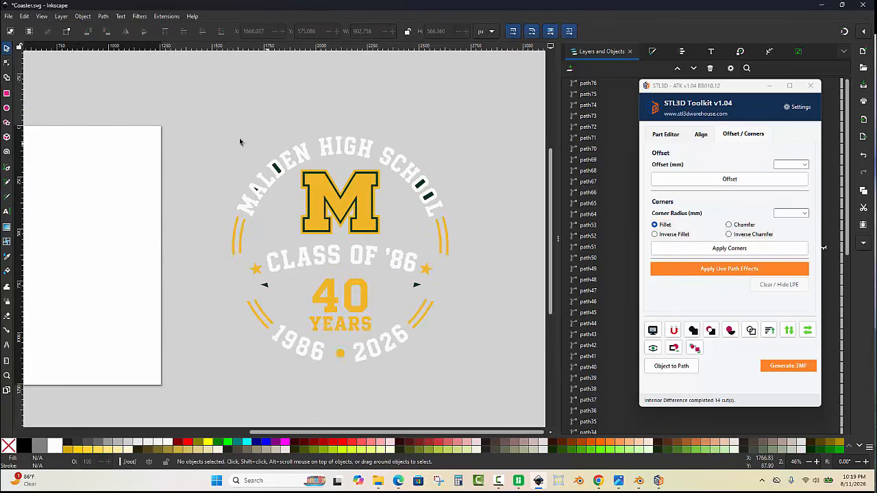
Cut the counters out of the MALDEN HIGH SCHOOL letters with Interior Difference and union the letters into one shape
{"action": "left_click_drag", "start_coordinate": [198, 122], "coordinate": [481, 229]}
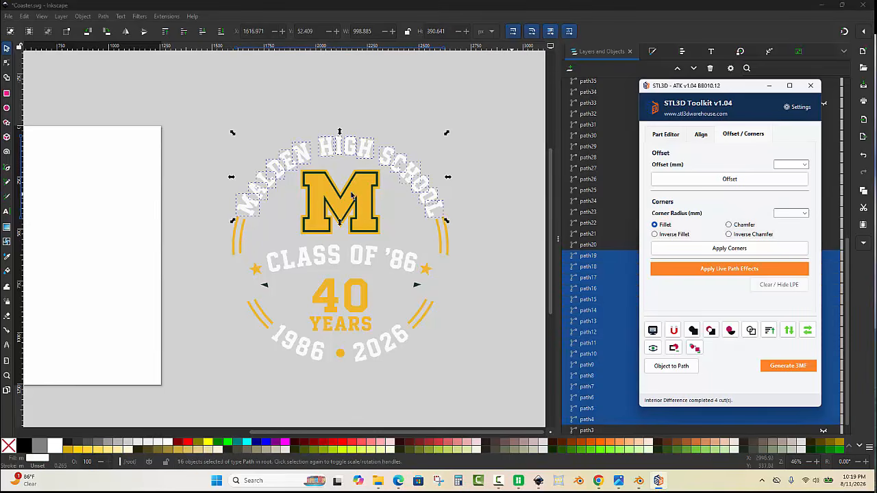
{"action": "left_click", "coordinate": [688, 331]}
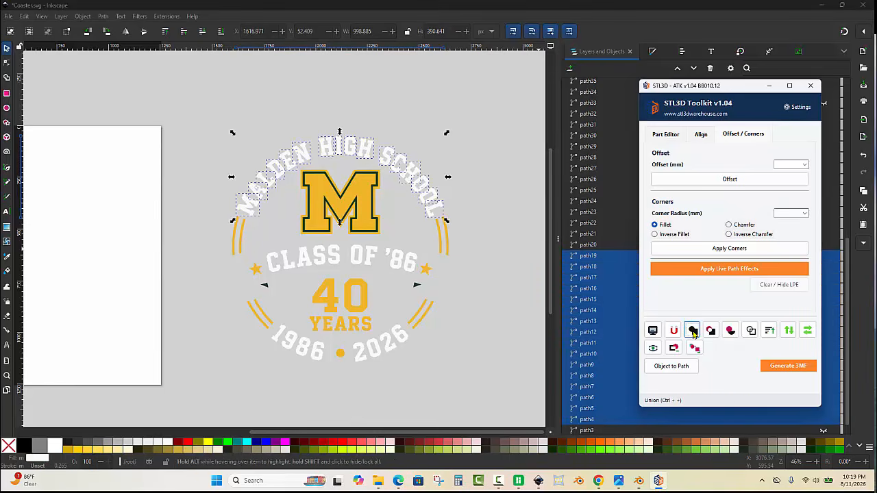
{"action": "left_click", "coordinate": [511, 232]}
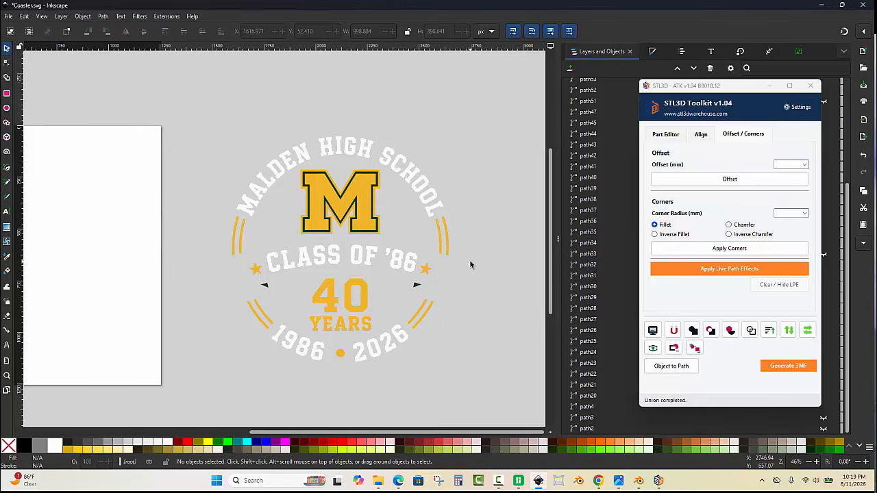
Isolate the white CLASS OF '86 characters with Fill Match, using the 6's white fill as reference, and union them
{"action": "scroll", "coordinate": [410, 267], "scroll_direction": "up", "scroll_amount": 1}
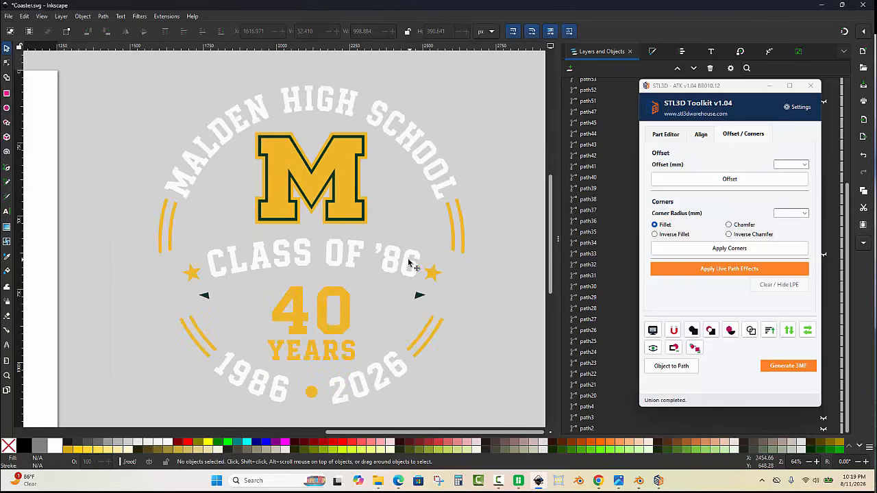
{"action": "left_click", "coordinate": [408, 265]}
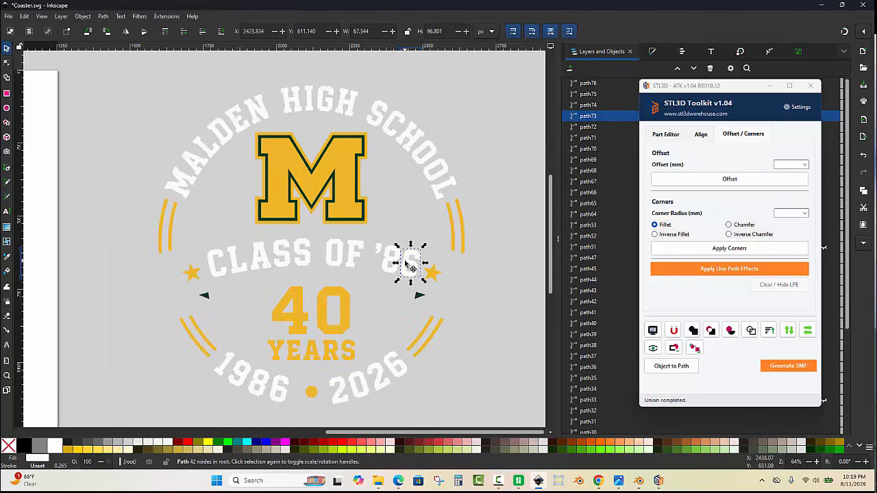
{"action": "left_click", "coordinate": [696, 349]}
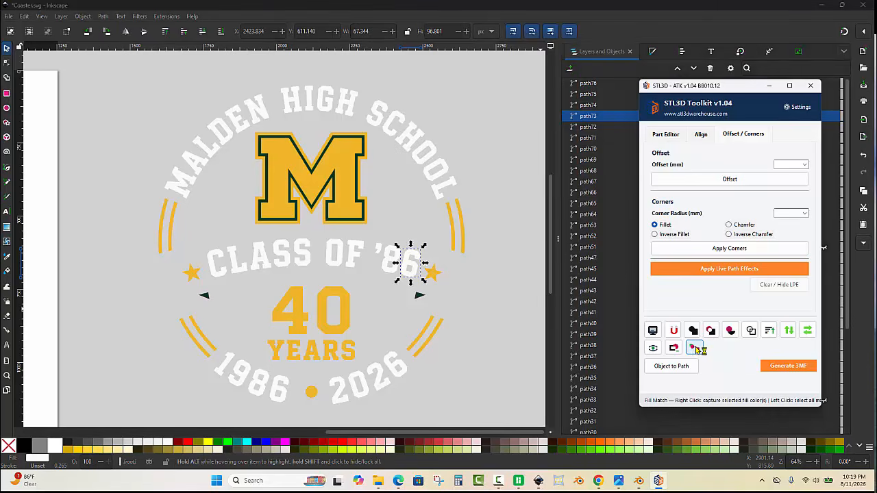
{"action": "left_click", "coordinate": [489, 288]}
{"action": "scroll", "coordinate": [491, 213], "scroll_direction": "down", "scroll_amount": 1}
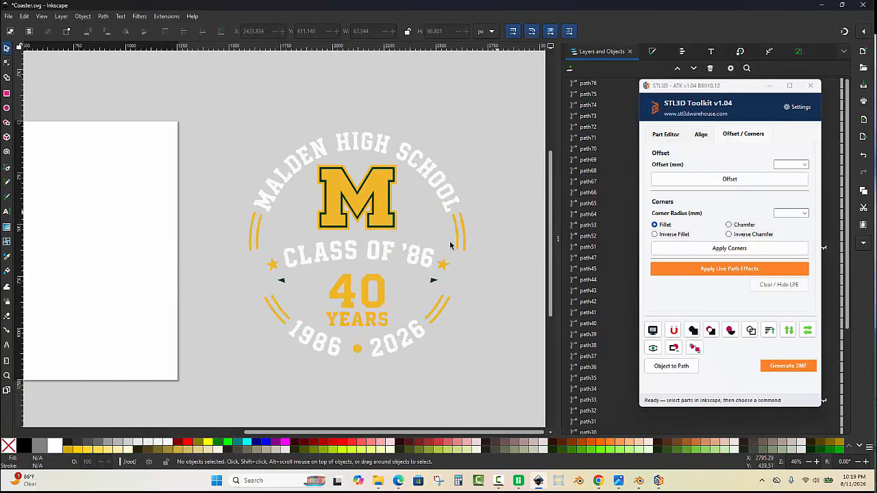
{"action": "left_click_drag", "start_coordinate": [497, 211], "coordinate": [228, 312]}
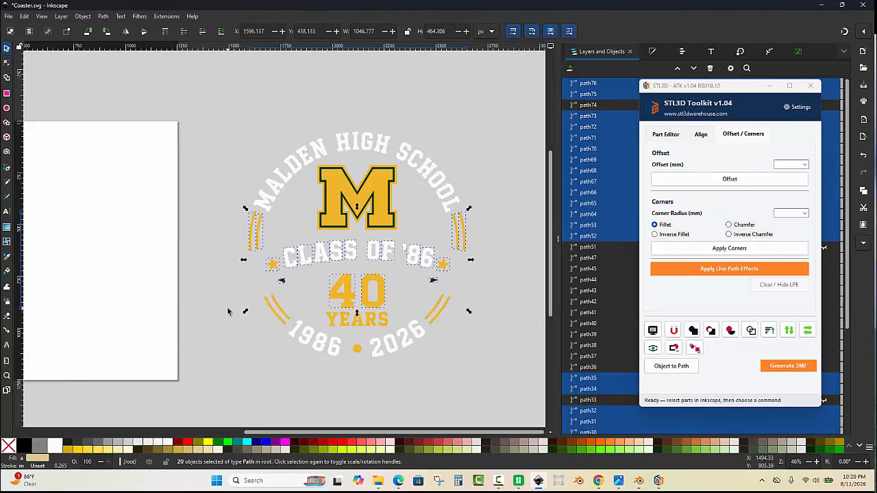
{"action": "left_click", "coordinate": [694, 349]}
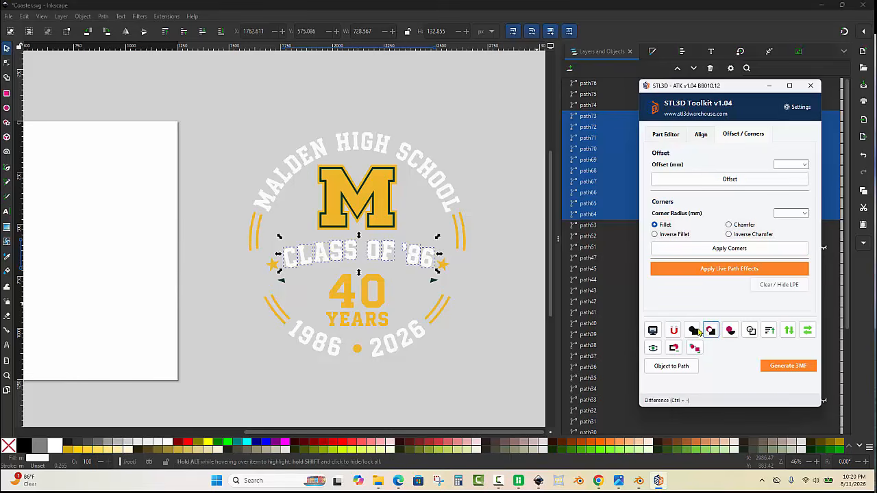
Isolate the white 1986 and 2026 digits with Fill Match, using the last 6's white fill as reference, and union them
{"action": "left_click", "coordinate": [424, 337]}
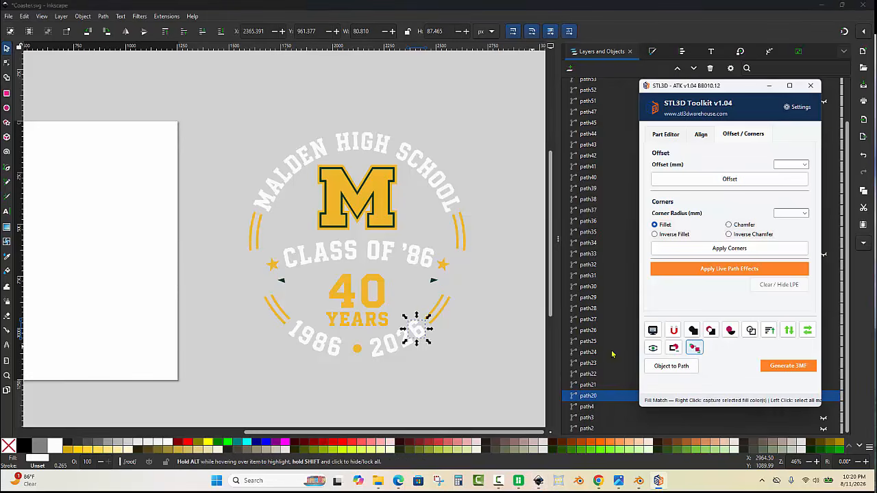
{"action": "left_click", "coordinate": [486, 309]}
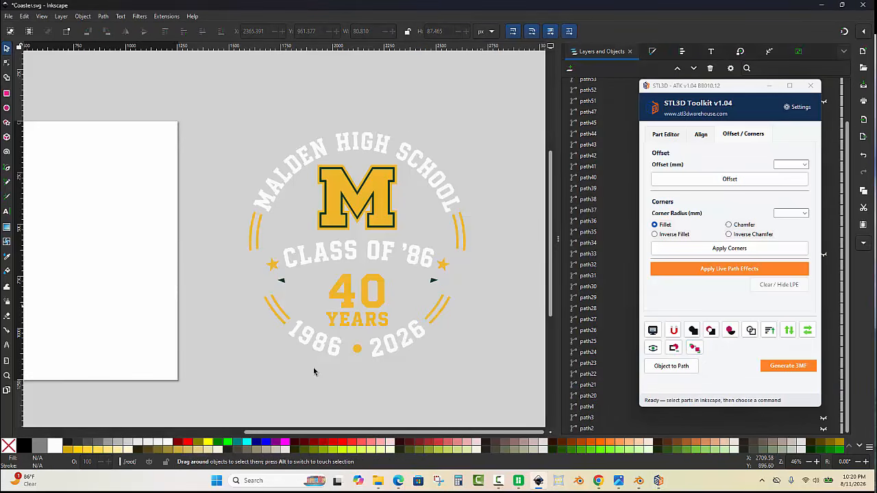
{"action": "left_click_drag", "start_coordinate": [486, 309], "coordinate": [257, 387]}
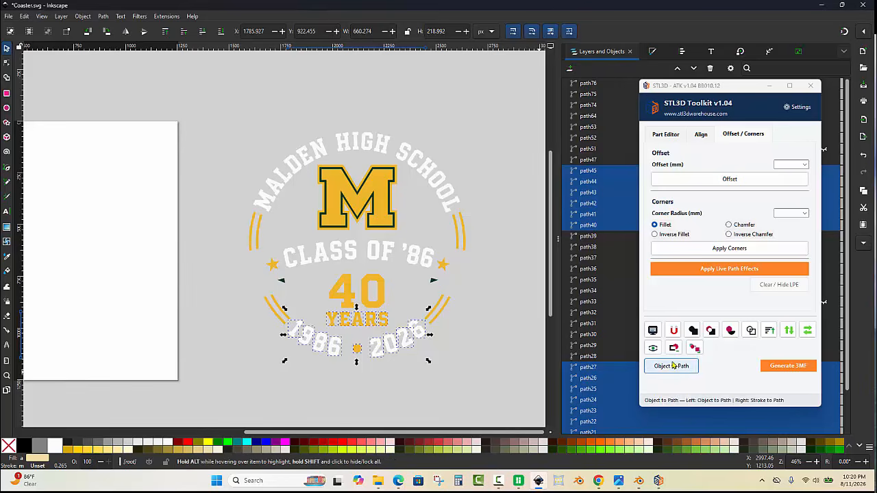
{"action": "left_click", "coordinate": [694, 348]}
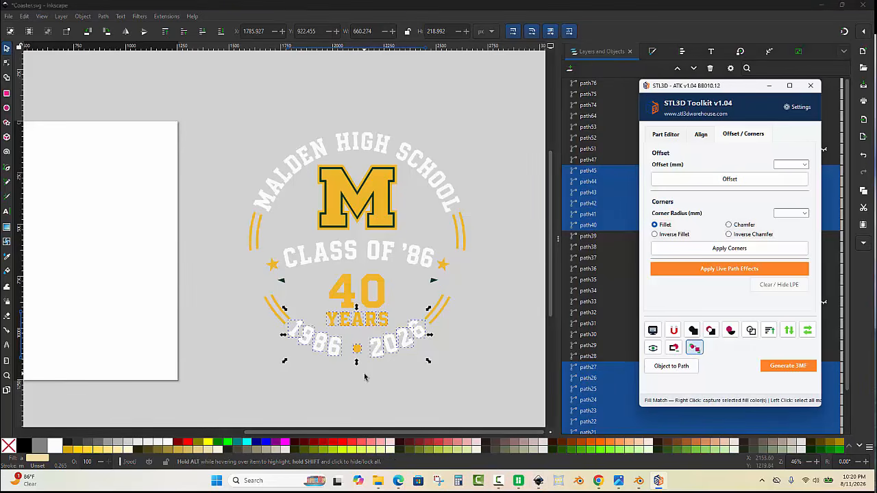
{"action": "left_click", "coordinate": [693, 331]}
{"action": "left_click", "coordinate": [497, 334]}
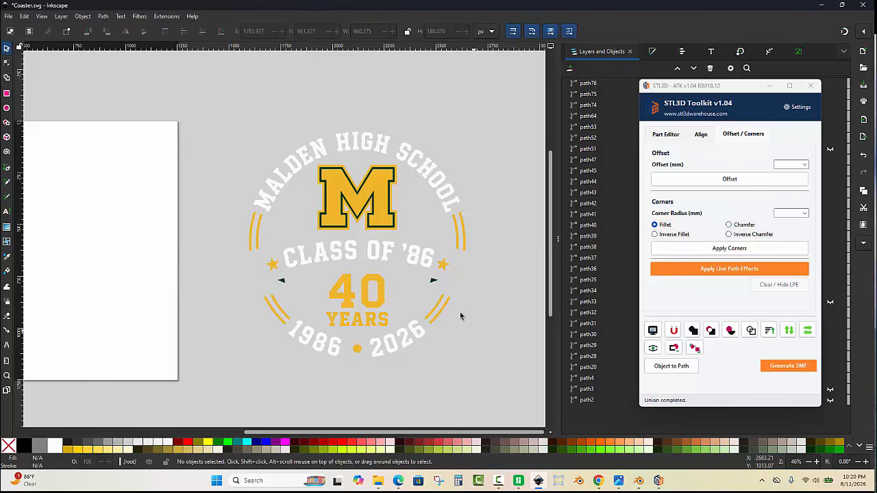
Try to union the two gold stars beside CLASS OF '86
{"action": "left_click", "coordinate": [445, 273]}
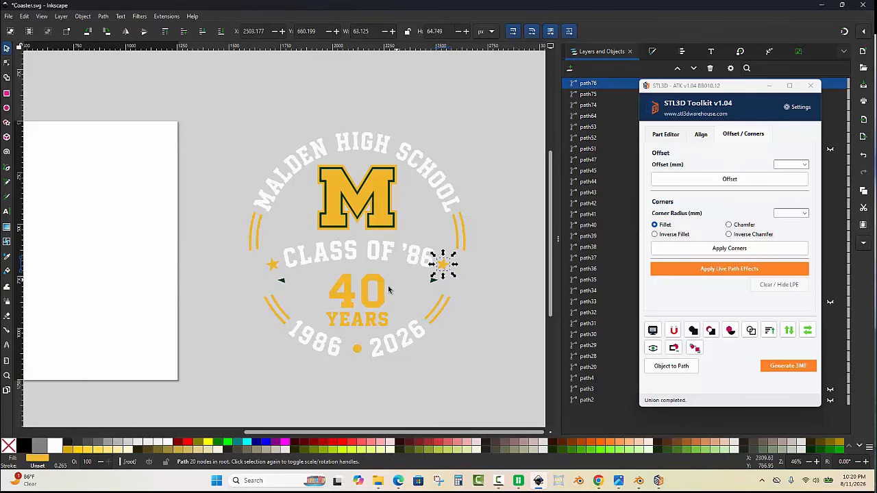
{"action": "scroll", "coordinate": [385, 285], "scroll_direction": "up", "scroll_amount": 1}
{"action": "left_click", "coordinate": [226, 256], "text": "shift"}
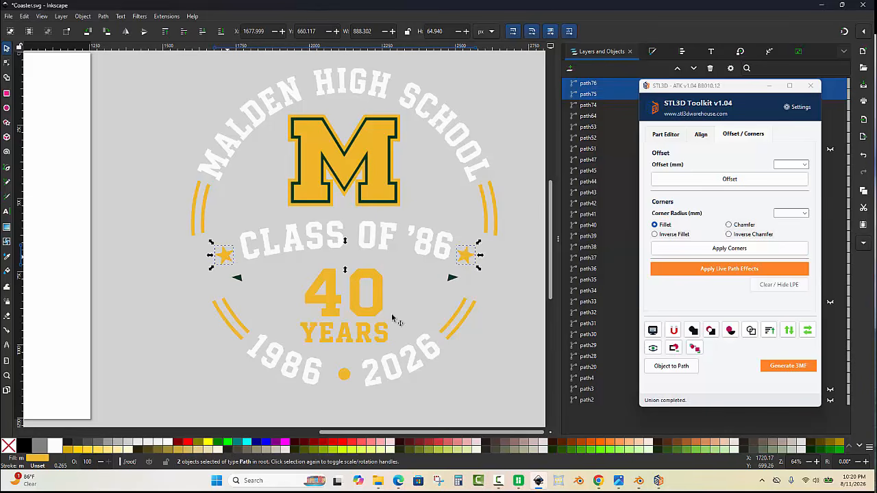
{"action": "left_click", "coordinate": [681, 332]}
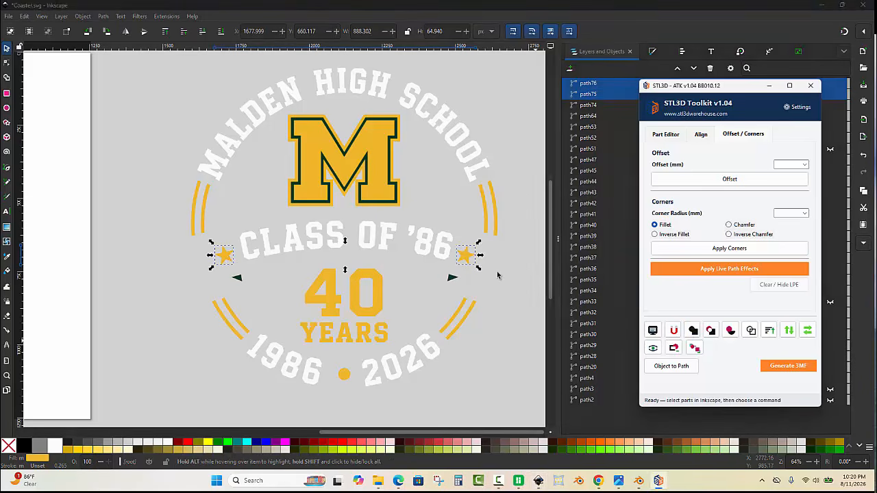
{"action": "scroll", "coordinate": [482, 254], "scroll_direction": "down", "scroll_amount": 1}
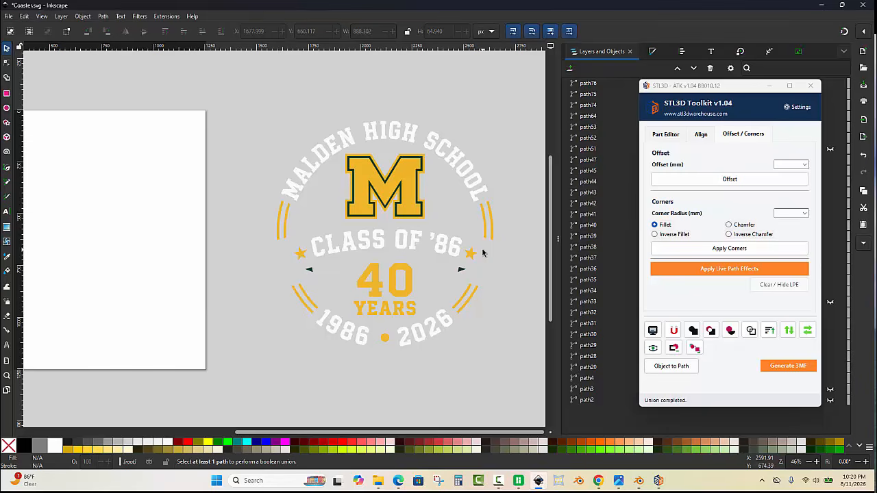
Isolate the gold 40 YEARS characters, stars, dot and accent lines with Fill Match, using the 0's gold fill as reference, and union them
{"action": "left_click", "coordinate": [411, 291]}
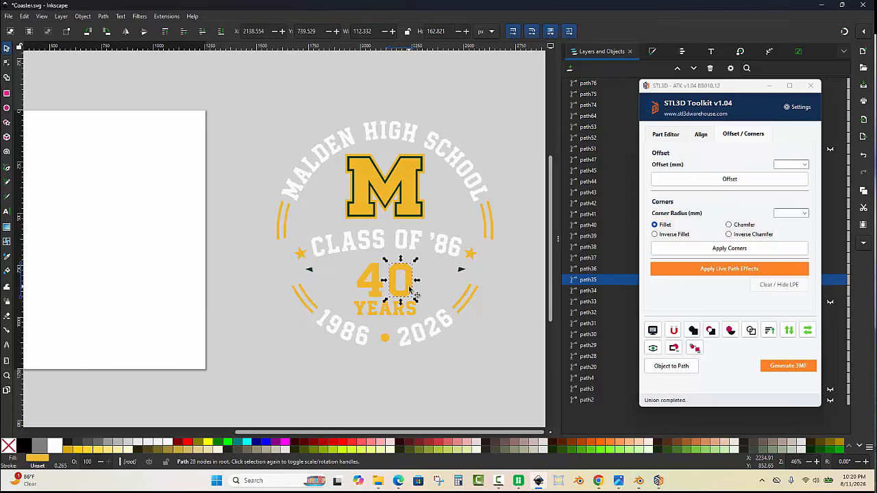
{"action": "left_click", "coordinate": [694, 348]}
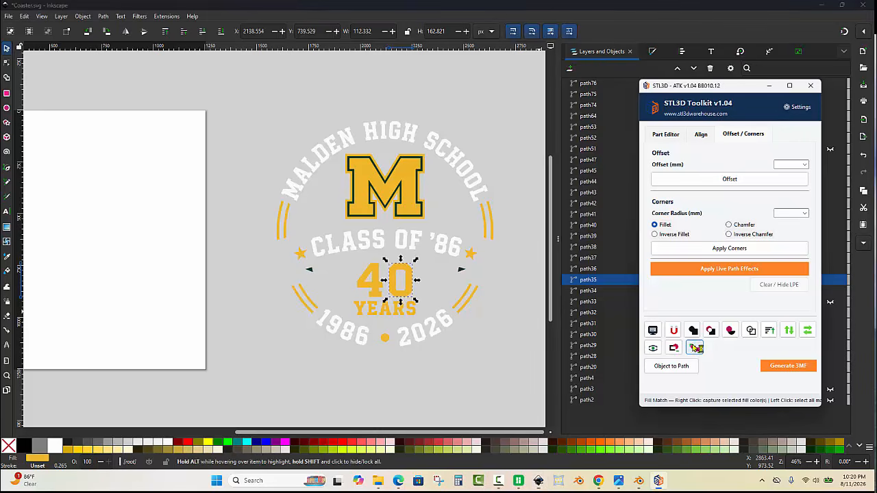
{"action": "left_click", "coordinate": [501, 198]}
{"action": "left_click_drag", "start_coordinate": [507, 192], "coordinate": [251, 375]}
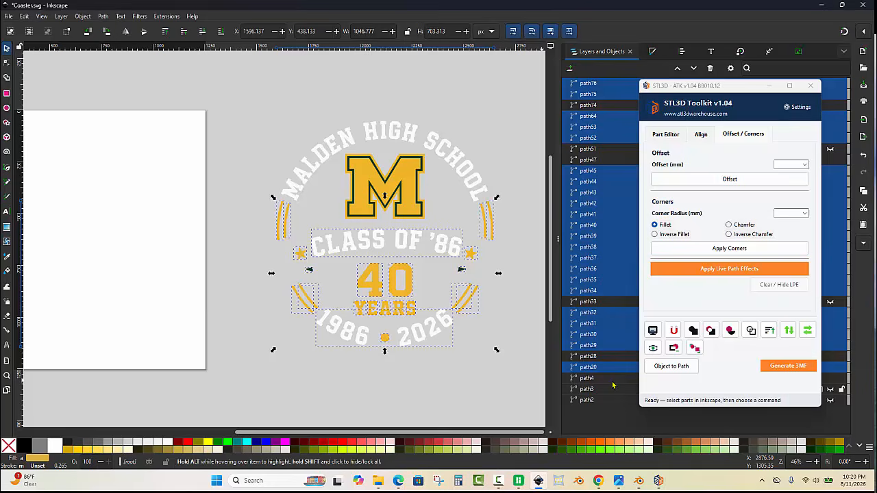
{"action": "left_click", "coordinate": [694, 348]}
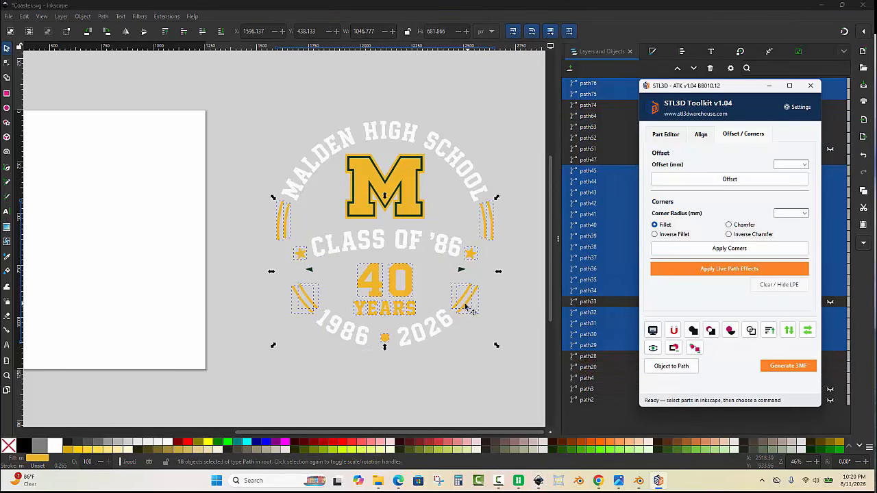
{"action": "left_click_drag", "start_coordinate": [403, 291], "coordinate": [397, 376]}
{"action": "key", "text": "ctrl+z"}
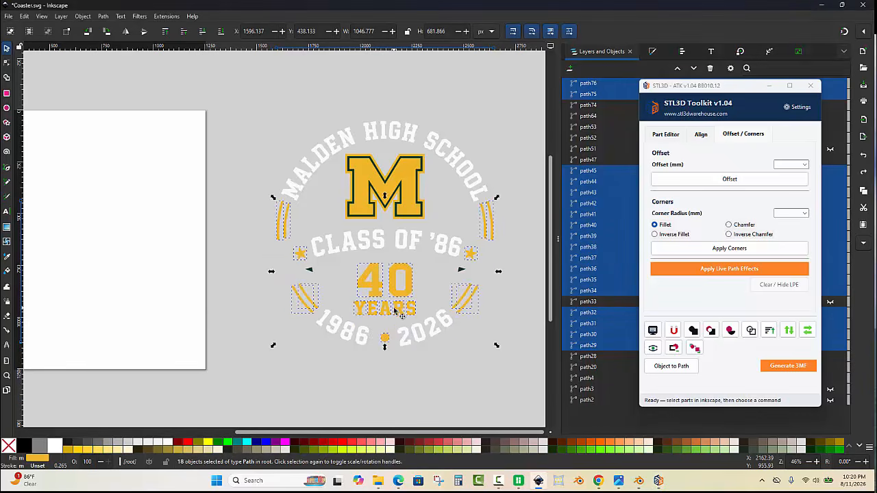
{"action": "left_click", "coordinate": [693, 332]}
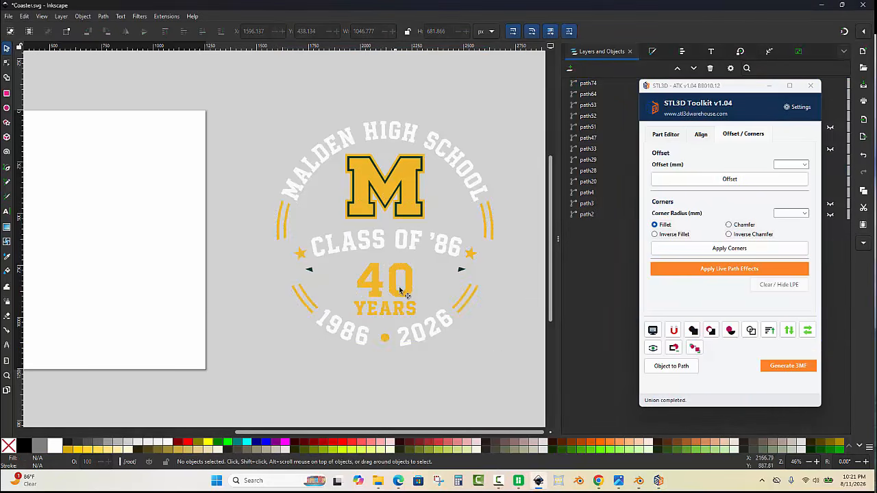
{"action": "left_click_drag", "start_coordinate": [394, 293], "coordinate": [368, 347]}
{"action": "key", "text": "Escape"}
Union the two small dark green triangles on either side of the 40
{"action": "scroll", "coordinate": [356, 312], "scroll_direction": "up", "scroll_amount": 1}
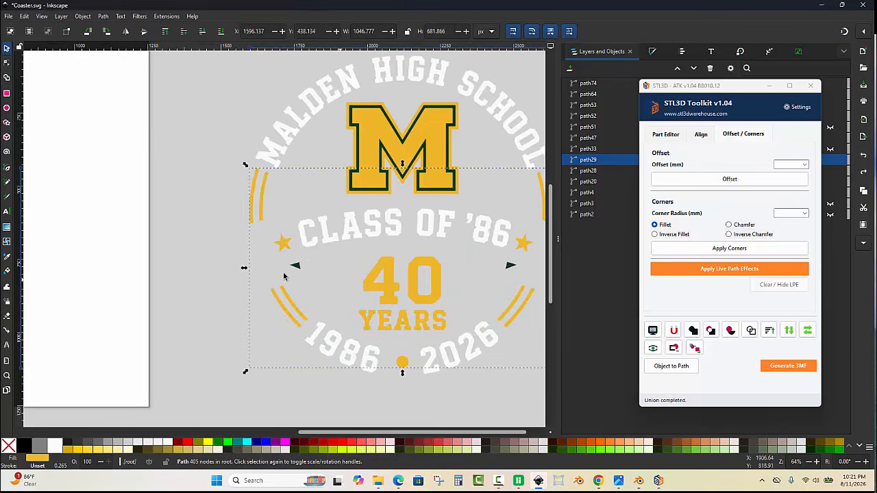
{"action": "left_click", "coordinate": [295, 267]}
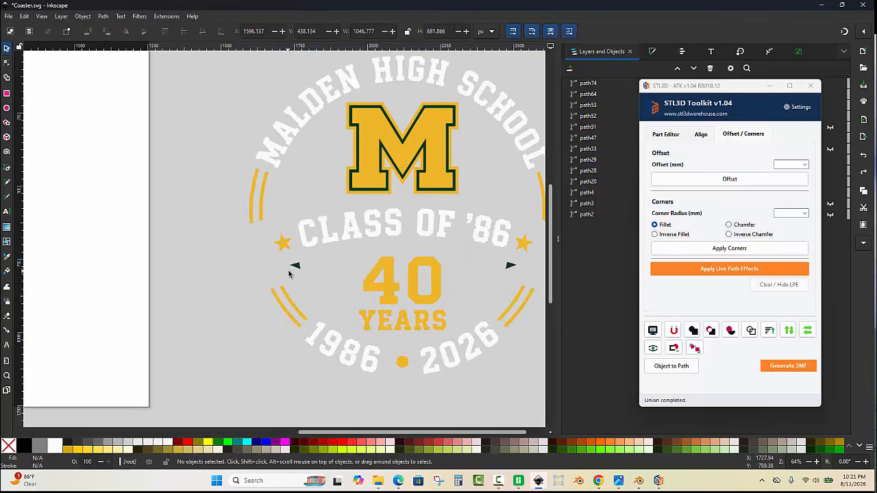
{"action": "left_click", "coordinate": [514, 267], "text": "shift"}
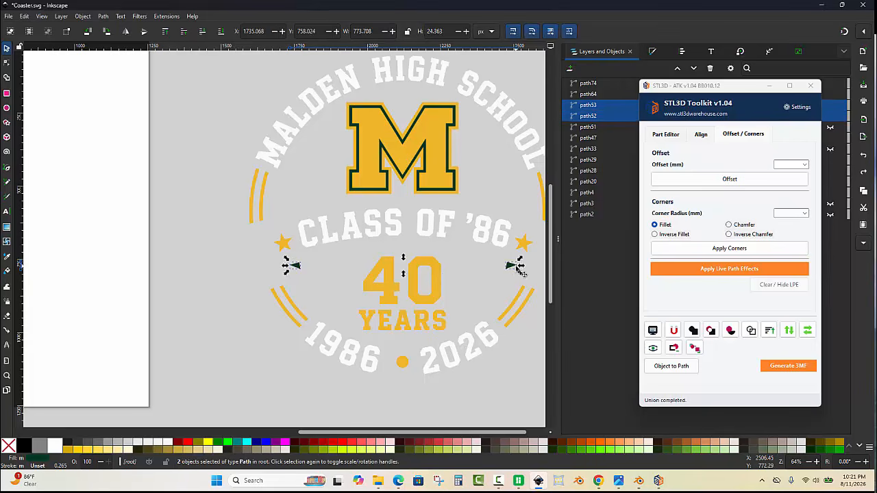
{"action": "key", "text": "ctrl+plus"}
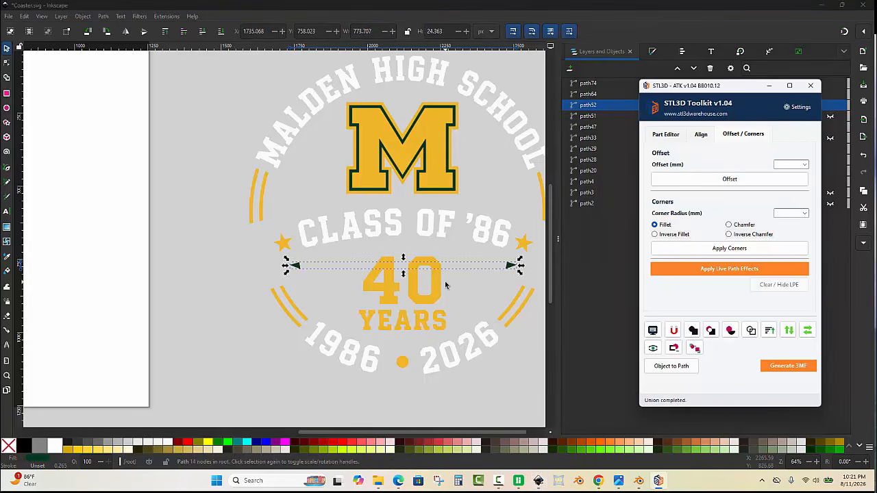
{"action": "scroll", "coordinate": [445, 287], "scroll_direction": "down", "scroll_amount": 1}
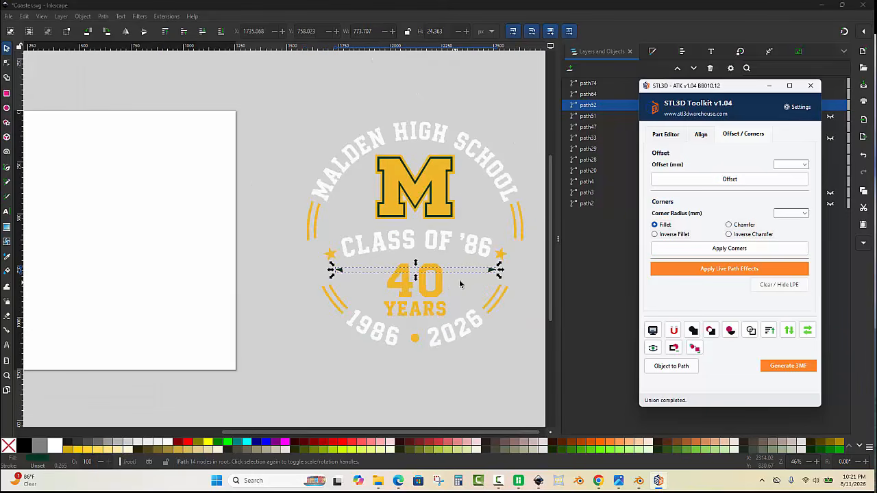
{"action": "left_click", "coordinate": [464, 333]}
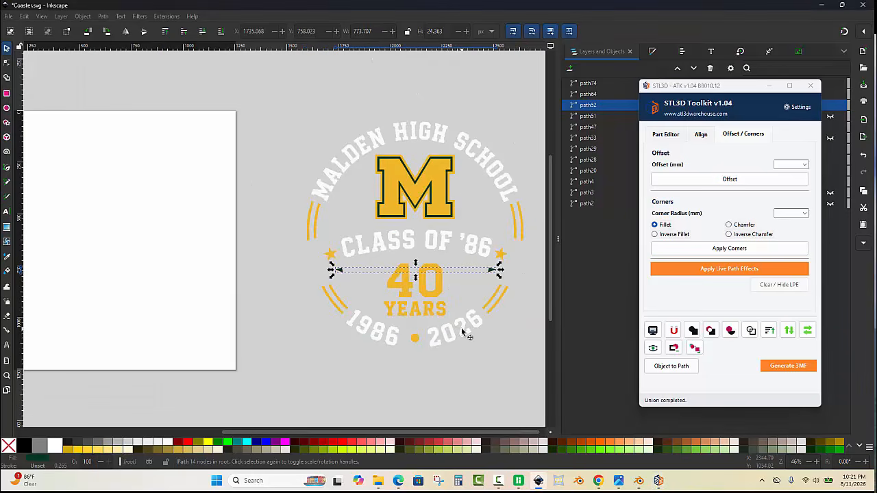
Make the hidden banner and round background shapes visible again and clear the selection
{"action": "left_click", "coordinate": [505, 199]}
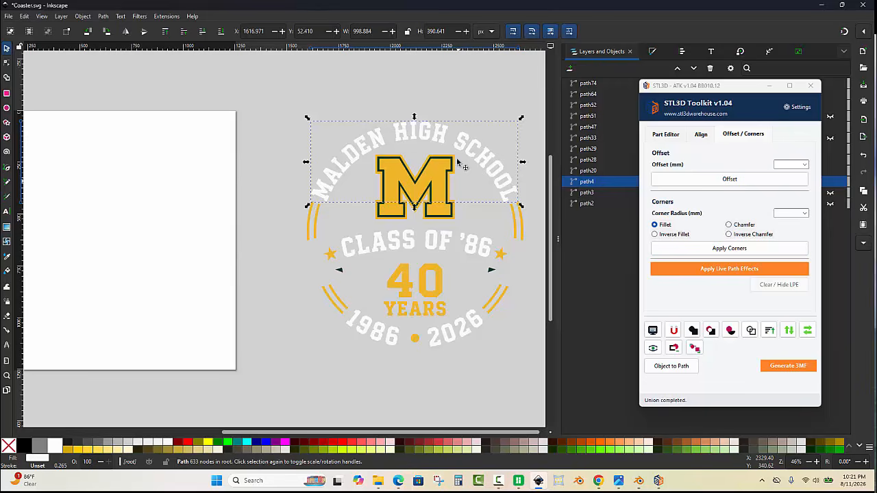
{"action": "left_click", "coordinate": [450, 183]}
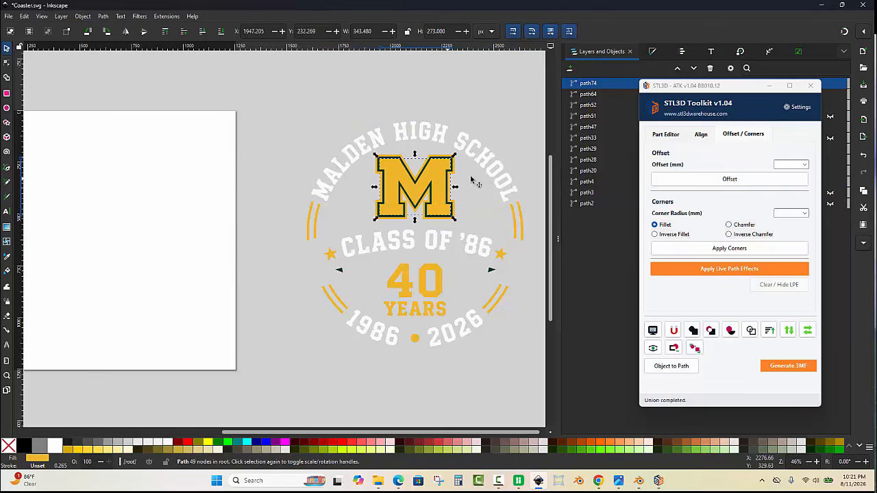
{"action": "left_click", "coordinate": [831, 137]}
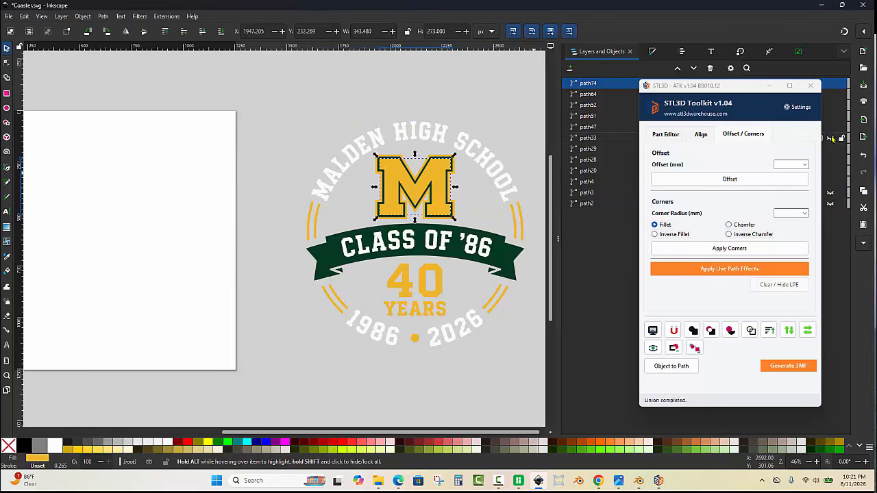
{"action": "left_click", "coordinate": [831, 193]}
{"action": "left_click", "coordinate": [830, 204]}
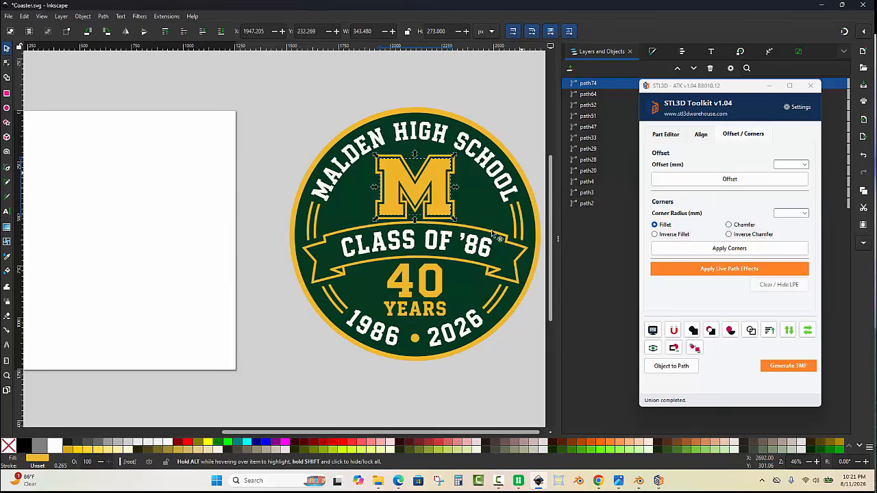
{"action": "left_click", "coordinate": [431, 382]}
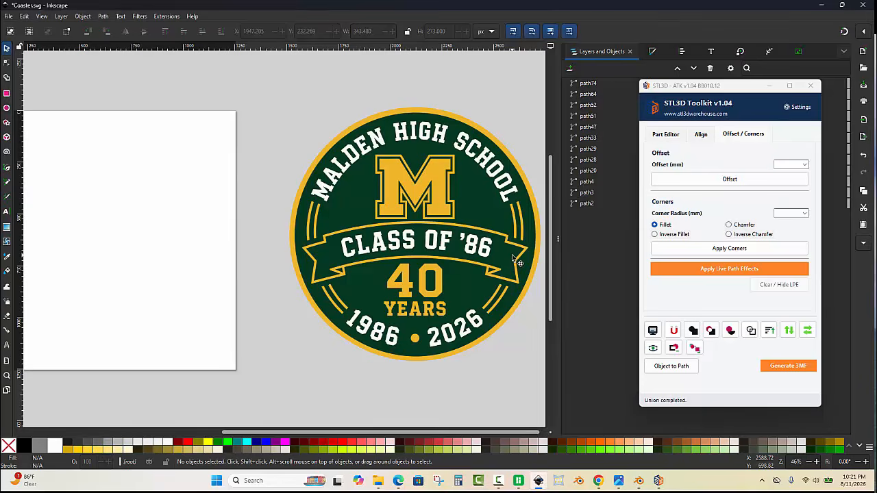
In outline view, select the united gold shape by its star, raise it to the top and return to the normal display
{"action": "scroll", "coordinate": [514, 259], "scroll_direction": "up", "scroll_amount": 1}
{"action": "key", "text": "ctrl+KP_5"}
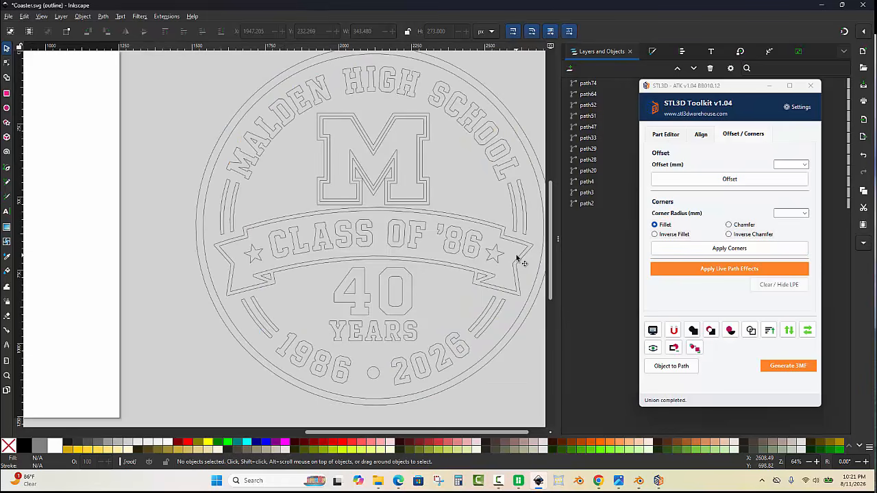
{"action": "left_click", "coordinate": [507, 253]}
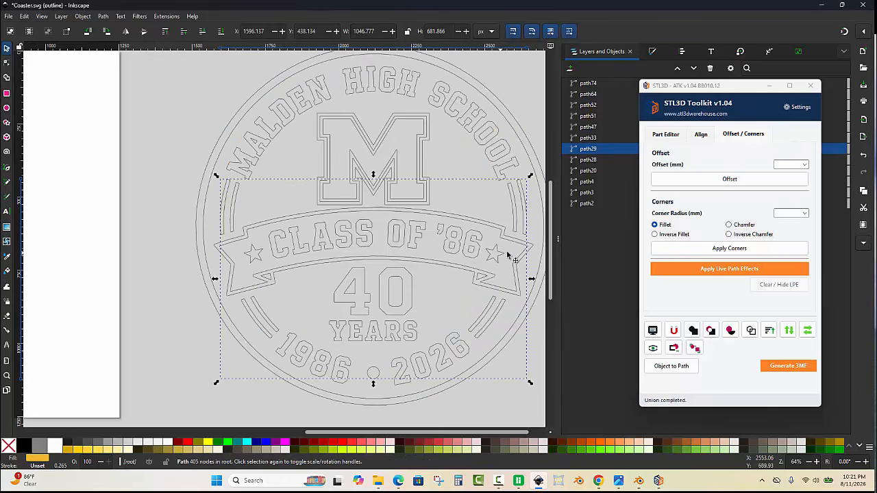
{"action": "scroll", "coordinate": [482, 250], "scroll_direction": "down", "scroll_amount": 2}
{"action": "key", "text": "Escape"}
{"action": "scroll", "coordinate": [466, 248], "scroll_direction": "up", "scroll_amount": 3}
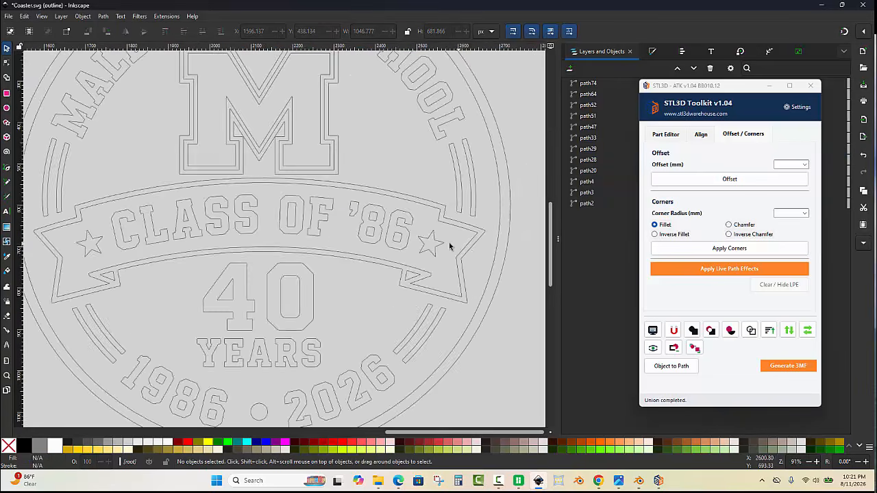
{"action": "scroll", "coordinate": [450, 247], "scroll_direction": "up", "scroll_amount": 2}
{"action": "left_click", "coordinate": [418, 243]}
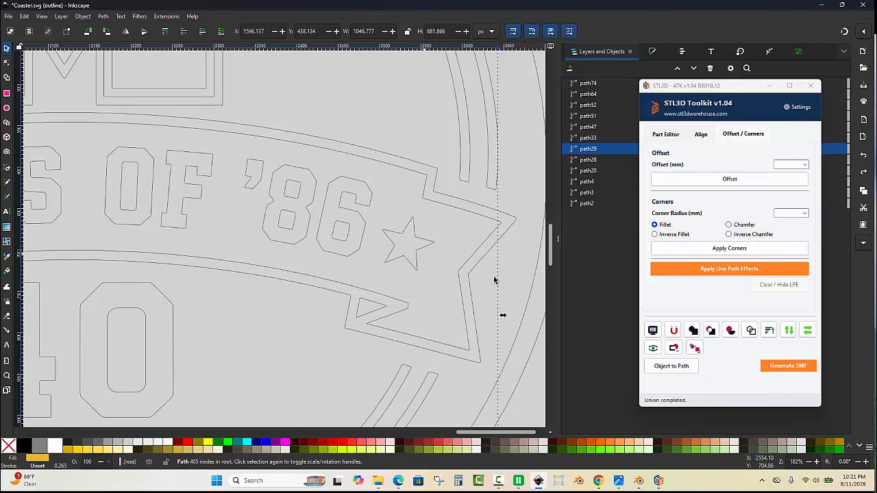
{"action": "left_click", "coordinate": [769, 331]}
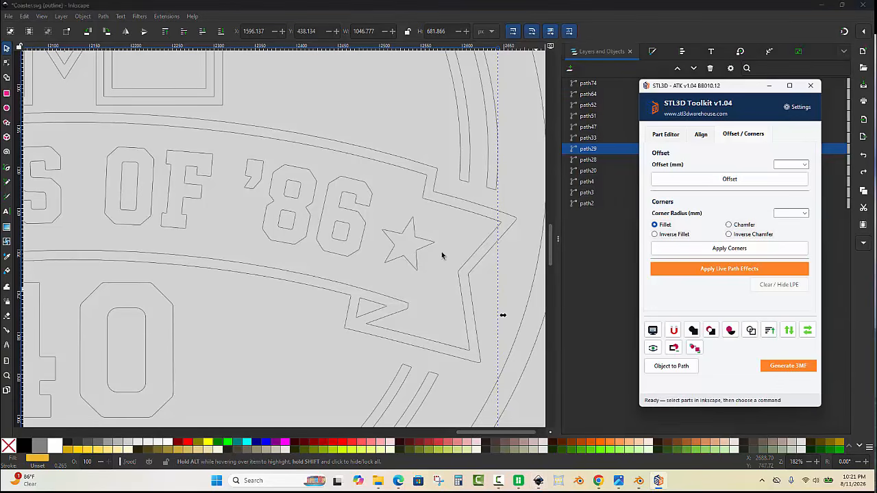
{"action": "scroll", "coordinate": [450, 192], "scroll_direction": "down", "scroll_amount": 3}
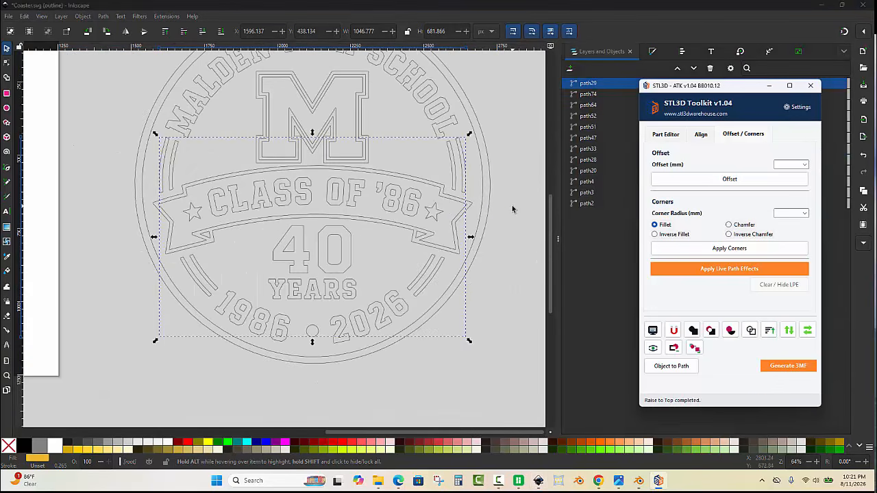
{"action": "left_click", "coordinate": [512, 206]}
{"action": "key", "text": "ctrl+KP_5"}
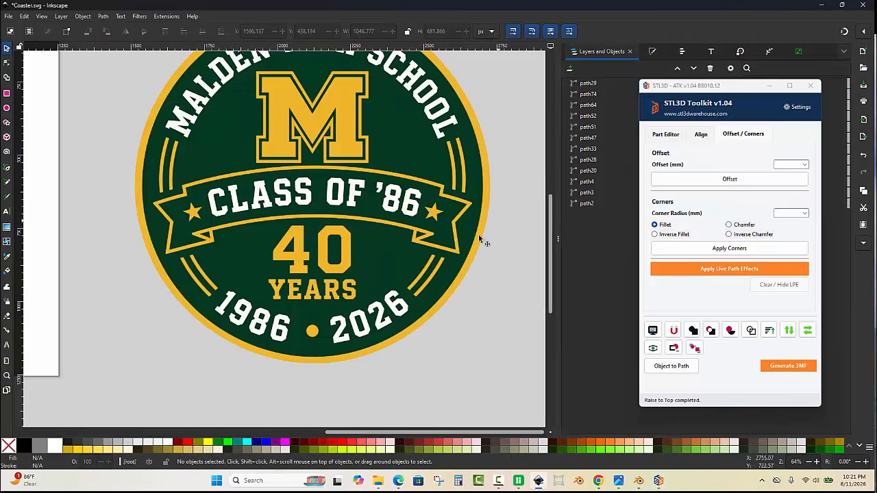
{"action": "scroll", "coordinate": [461, 248], "scroll_direction": "down", "scroll_amount": 1}
{"action": "scroll", "coordinate": [421, 170], "scroll_direction": "up", "scroll_amount": 1}
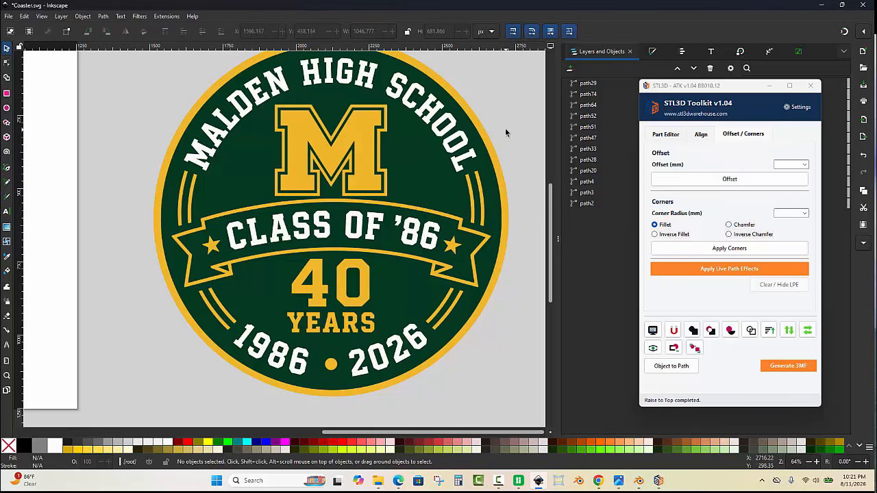
{"action": "scroll", "coordinate": [484, 165], "scroll_direction": "down", "scroll_amount": 1}
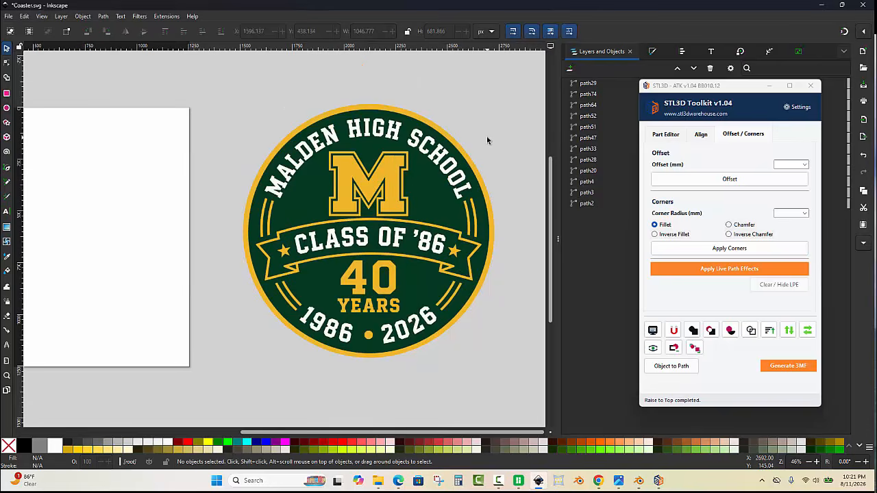